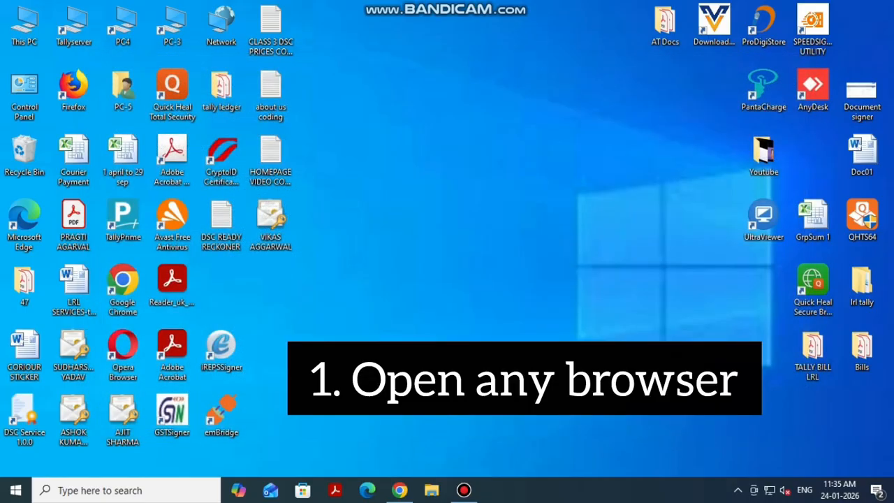
# - Open Google Chrome, go to the TRACES portal by searching for "traces", and dismiss the caution notice
pyautogui.click(399, 490)
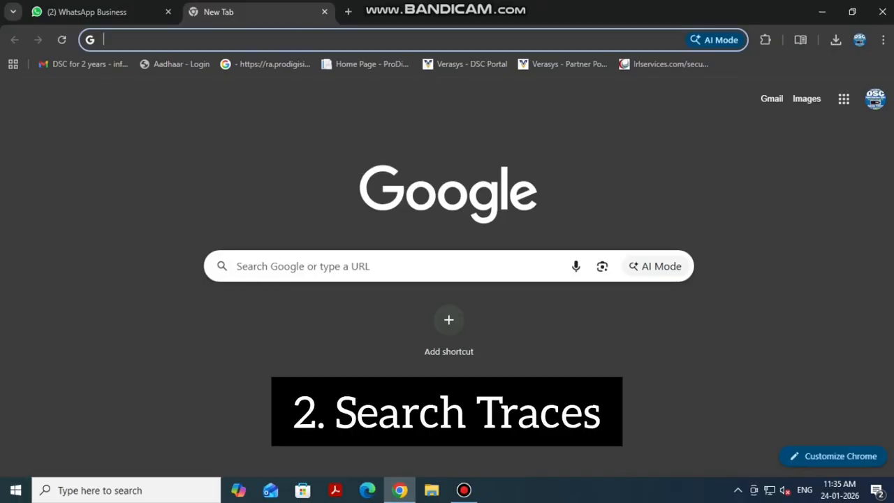
pyautogui.click(350, 40)
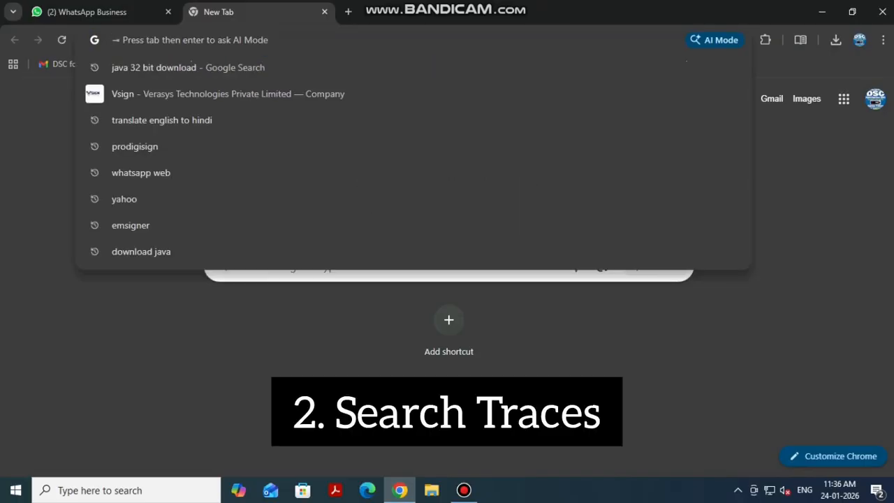
pyautogui.write('tra')
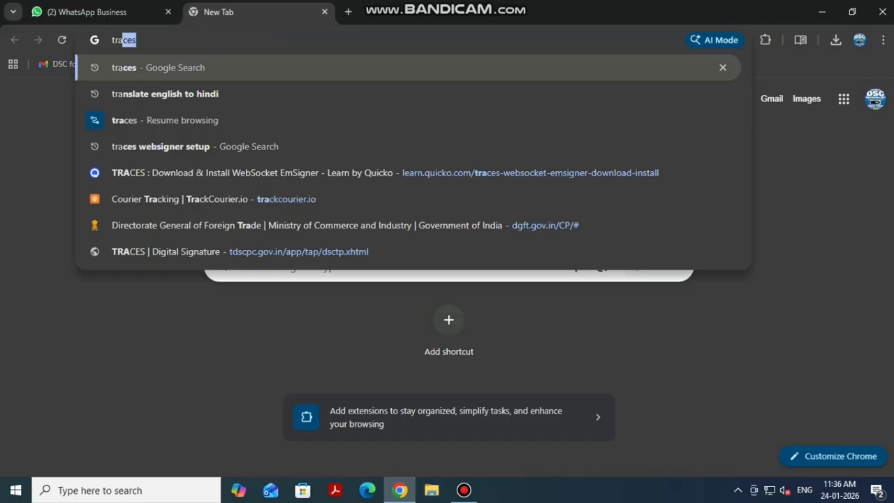
pyautogui.write('ces')
pyautogui.press('Return')
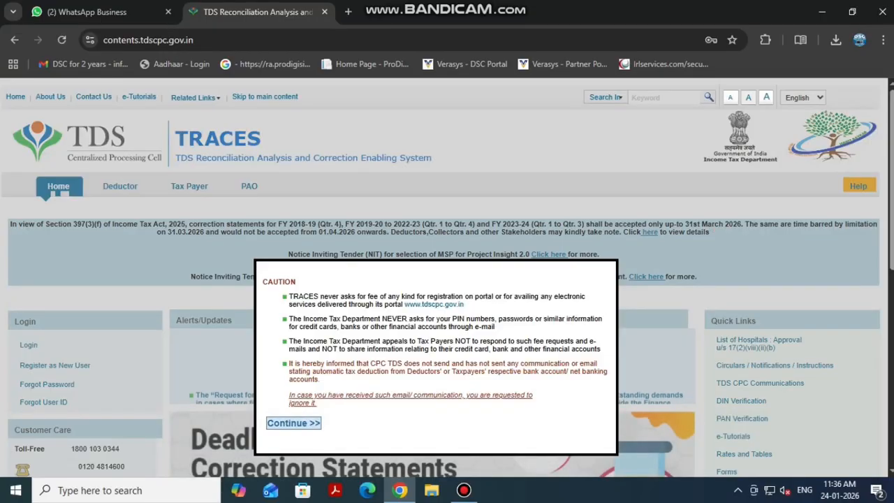
pyautogui.click(293, 423)
pyautogui.click(311, 346)
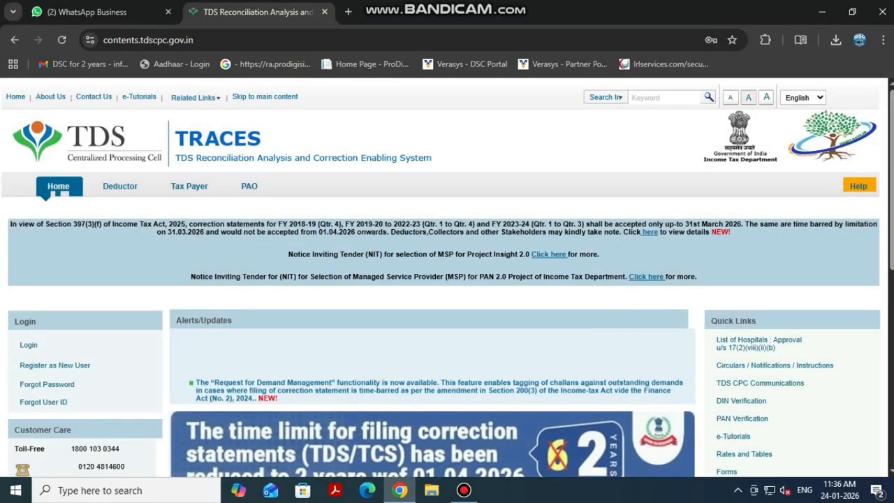
# - Try to log in as a tax payer with the prefilled credentials and the verification code from the image
pyautogui.moveTo(42, 345)
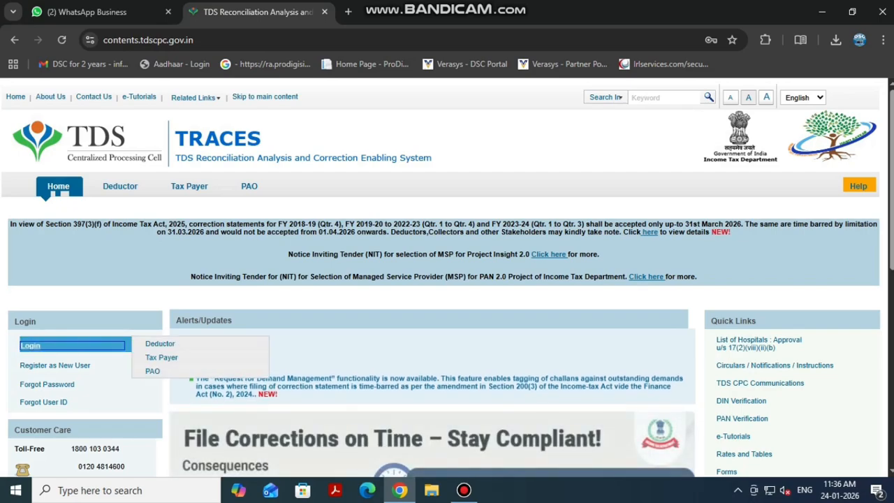
pyautogui.click(160, 343)
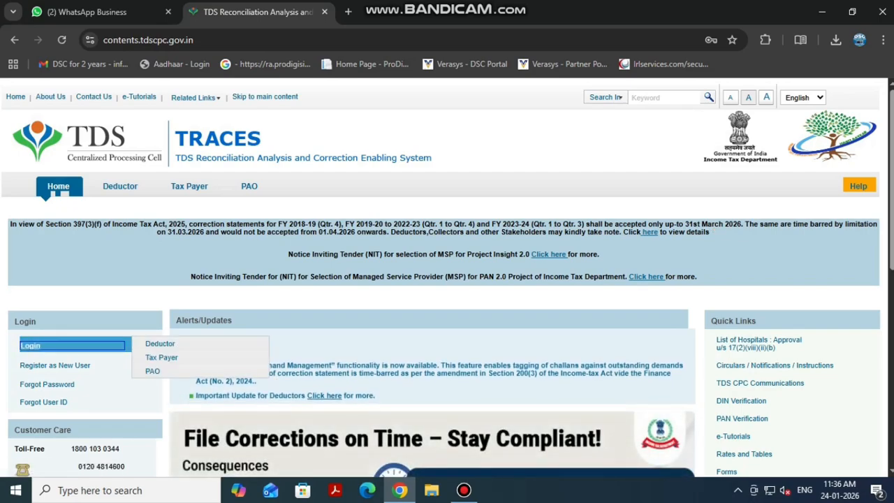
pyautogui.click(167, 357)
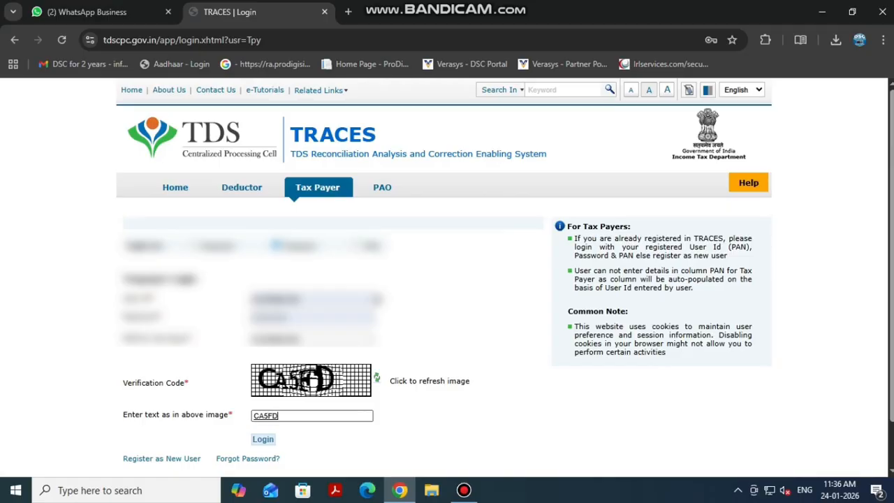
pyautogui.press('Tab')
pyautogui.press('Return')
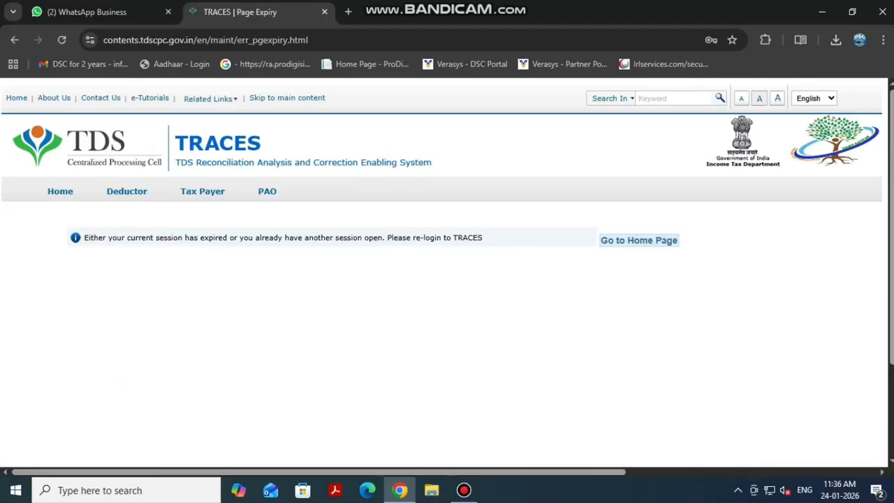
# - Return to the TRACES home page and log in as a tax payer, entering the verification code from the image
pyautogui.click(639, 240)
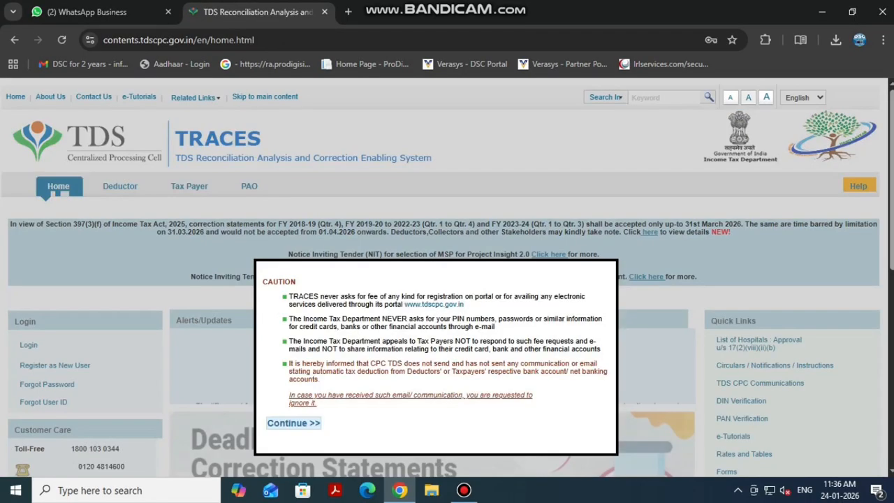
pyautogui.click(294, 422)
pyautogui.moveTo(31, 346)
pyautogui.click(161, 357)
pyautogui.press('Tab')
pyautogui.press('Tab')
pyautogui.press('Tab')
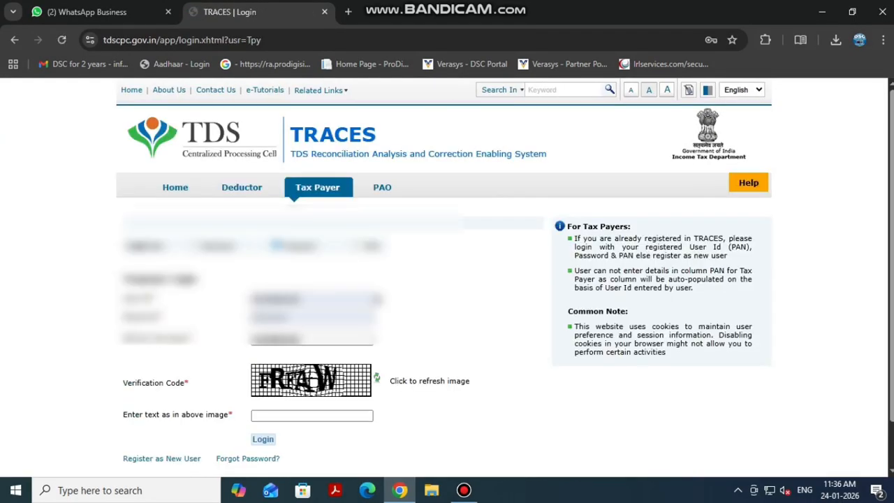
pyautogui.write('FRFA')
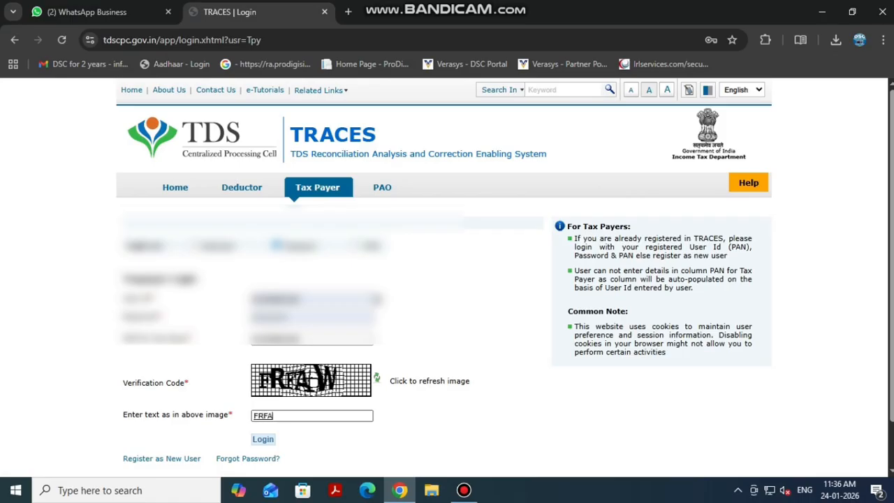
pyautogui.write('W')
pyautogui.press('Return')
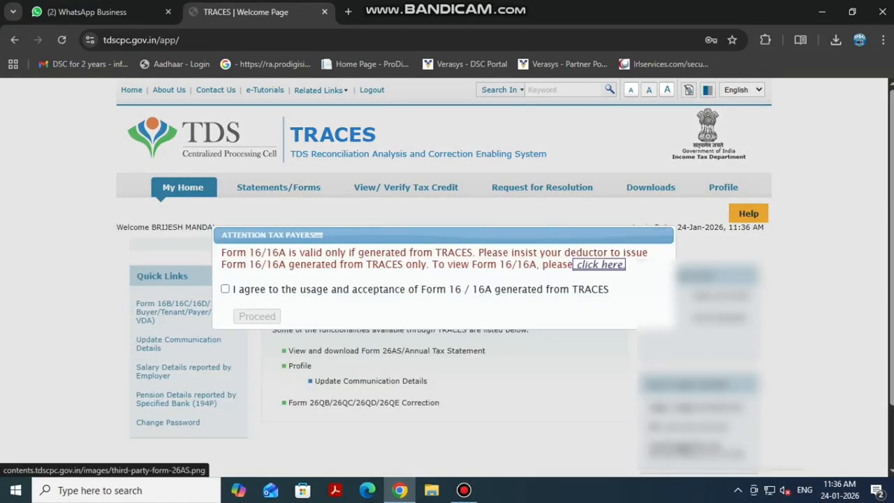
# - Agree to the usage and acceptance of Form 16/16A generated from TRACES and proceed
pyautogui.press('Tab')
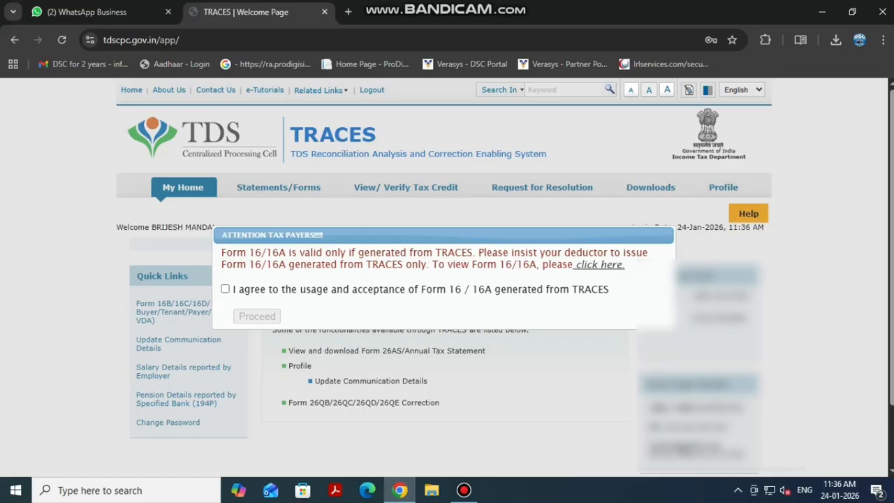
pyautogui.press('space')
pyautogui.press('Tab')
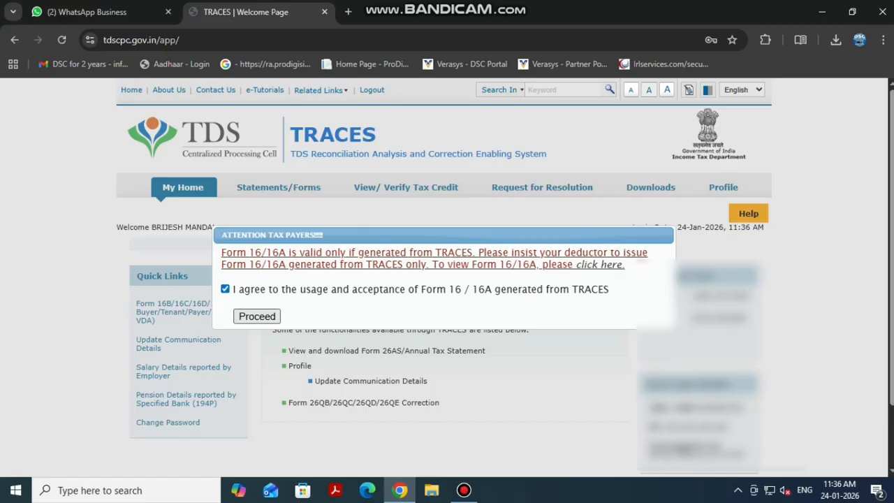
pyautogui.press('Return')
# - From Requested Downloads, open the TRACES Web Signer utility download page and submit the image verification code
pyautogui.moveTo(651, 187)
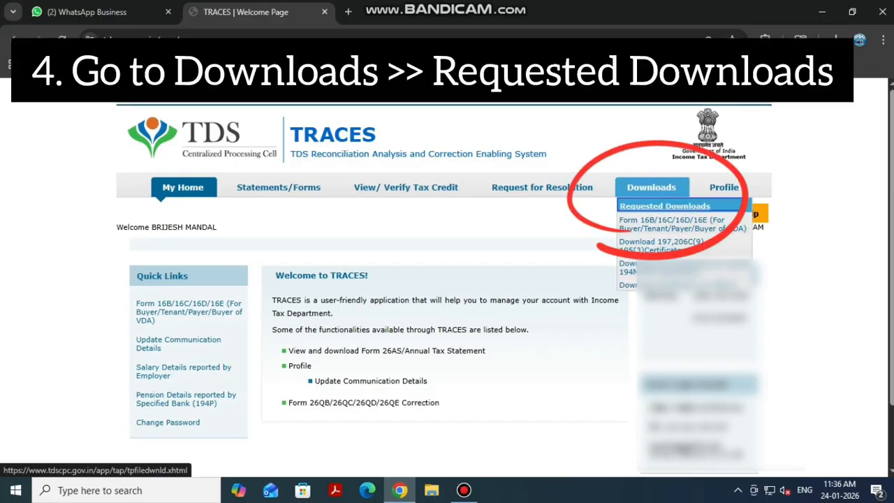
pyautogui.click(664, 205)
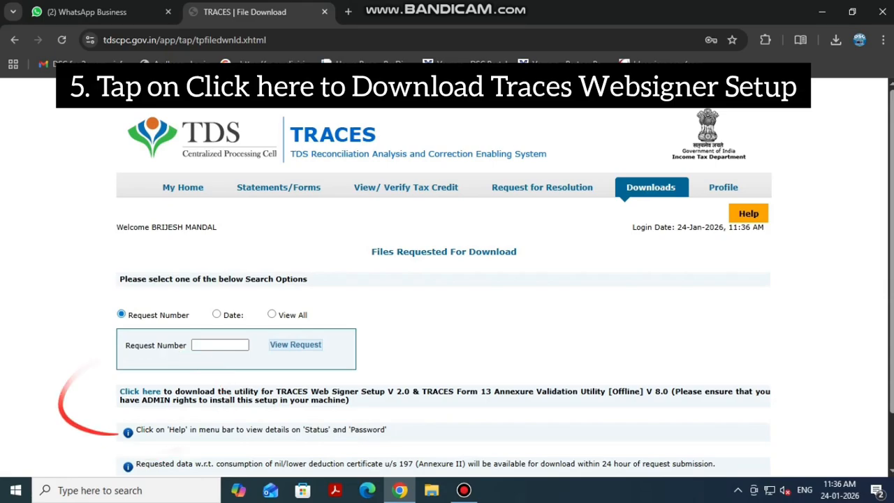
pyautogui.moveTo(174, 392); pyautogui.dragTo(350, 400)
pyautogui.click(141, 392)
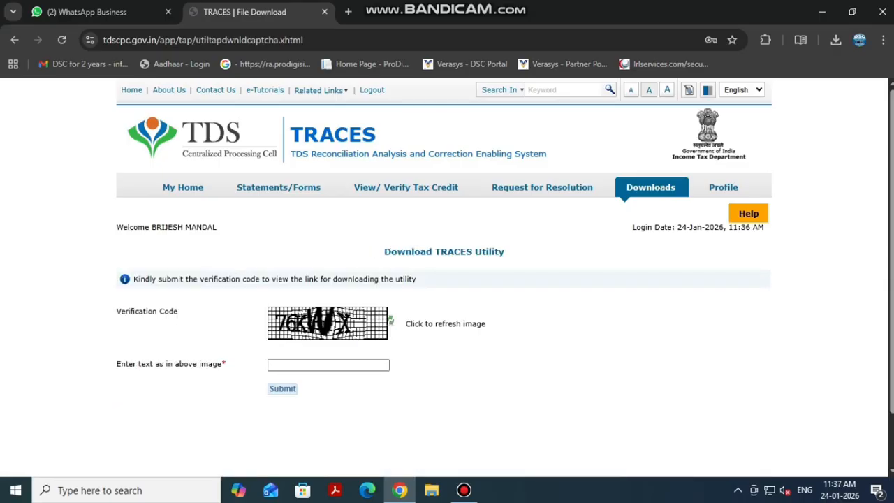
pyautogui.press('Return')
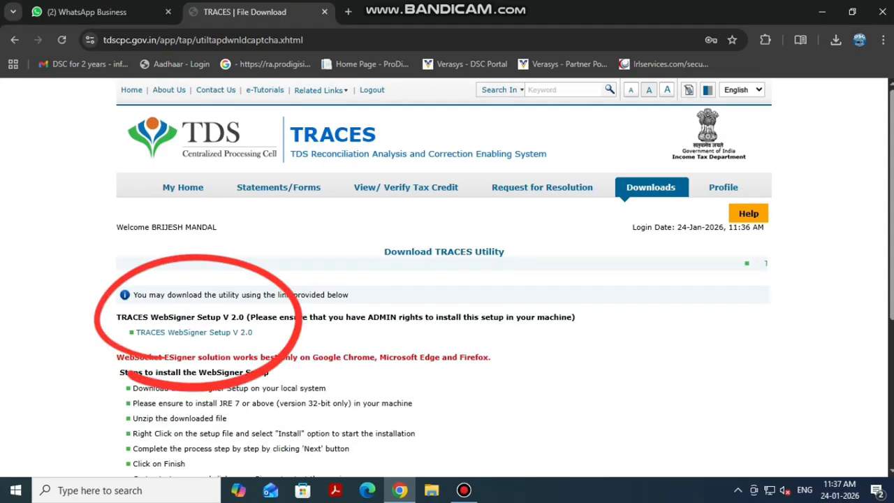
# - Download TRACES WebSigner Setup V 2.0 and save the zip file under the suggested name
pyautogui.tripleClick(194, 332)
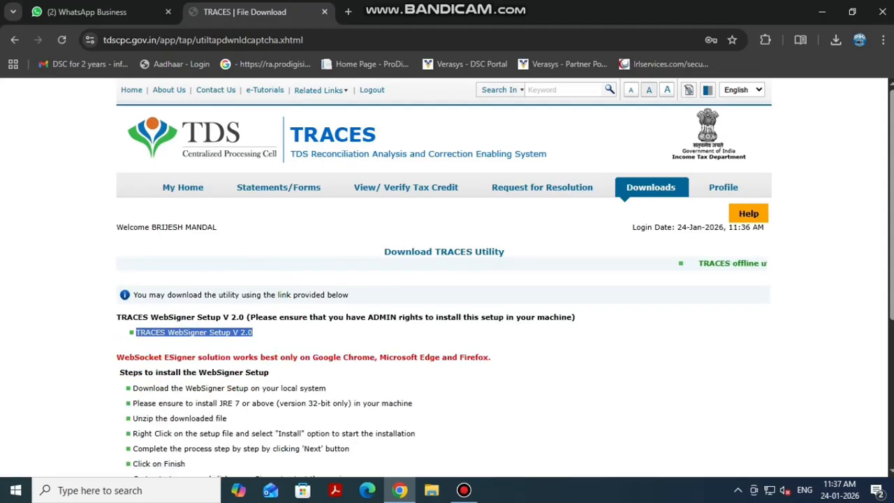
pyautogui.click(195, 332)
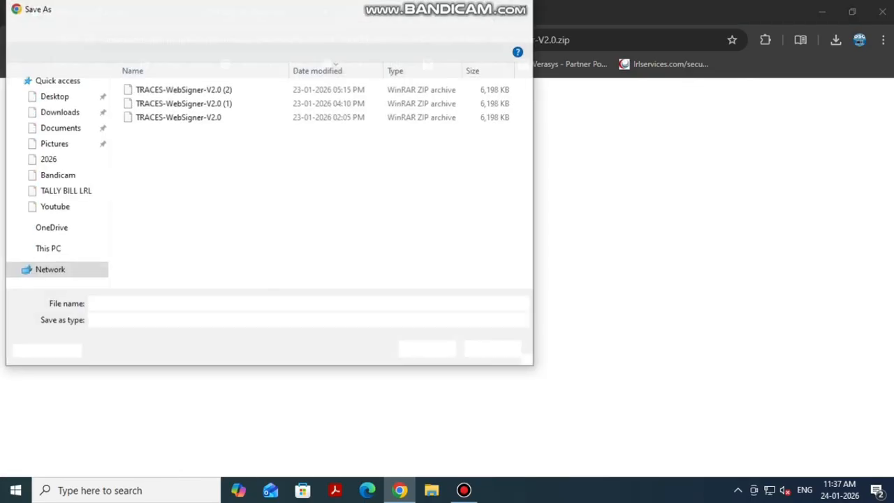
pyautogui.press('Return')
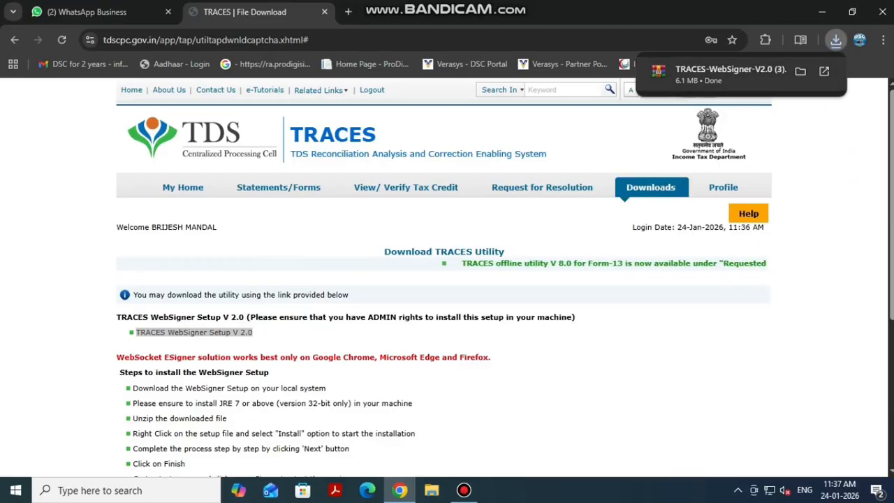
# - Install emSigner with its default options from emSigner.msi in the downloaded archive, and minimise the archive window
pyautogui.click(730, 70)
pyautogui.doubleClick(129, 211)
pyautogui.doubleClick(129, 212)
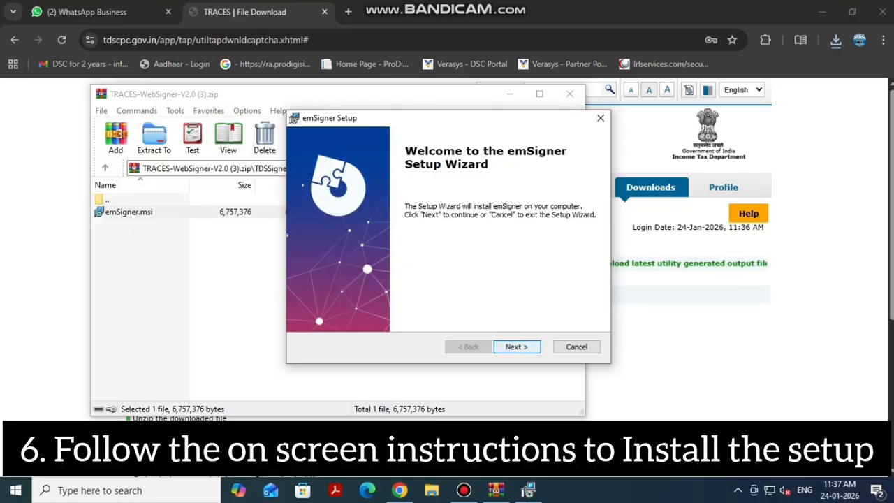
pyautogui.press('Return')
pyautogui.press('Return')
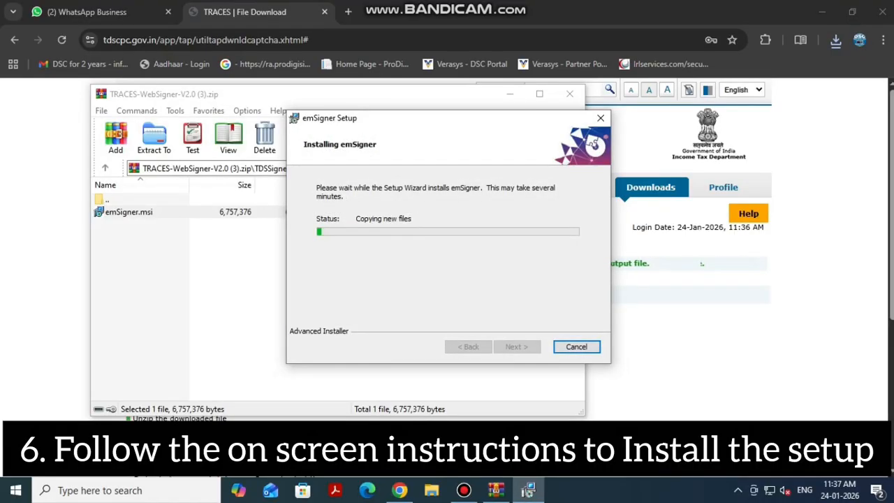
pyautogui.click(517, 346)
pyautogui.click(510, 94)
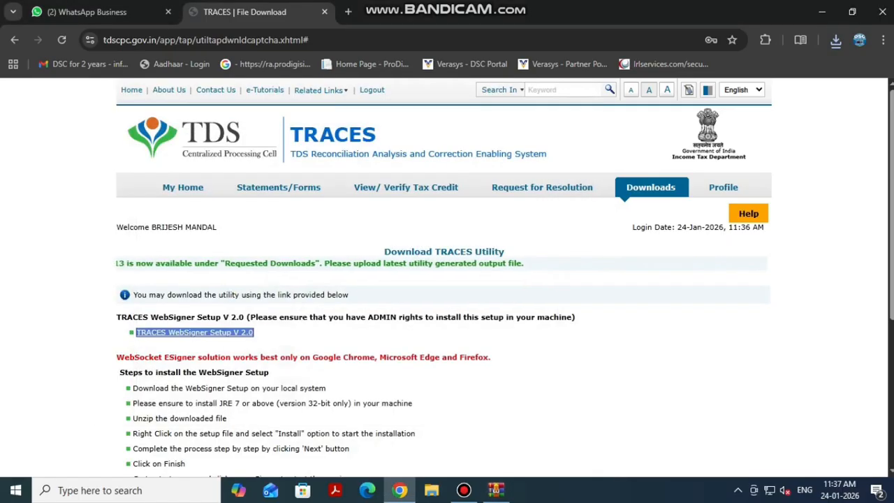
# - Install the PROXKey Token Tool from the WD PROXKey CD drive (G:) and finish its setup
pyautogui.press('super+e')
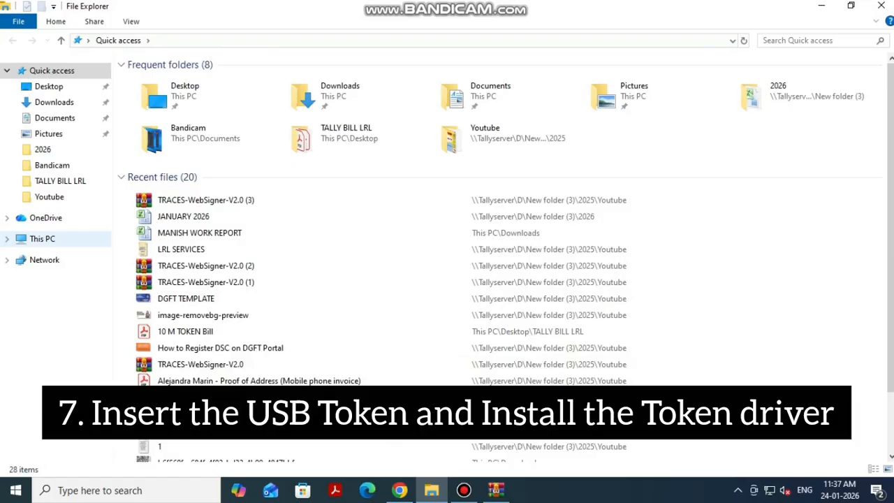
pyautogui.click(42, 238)
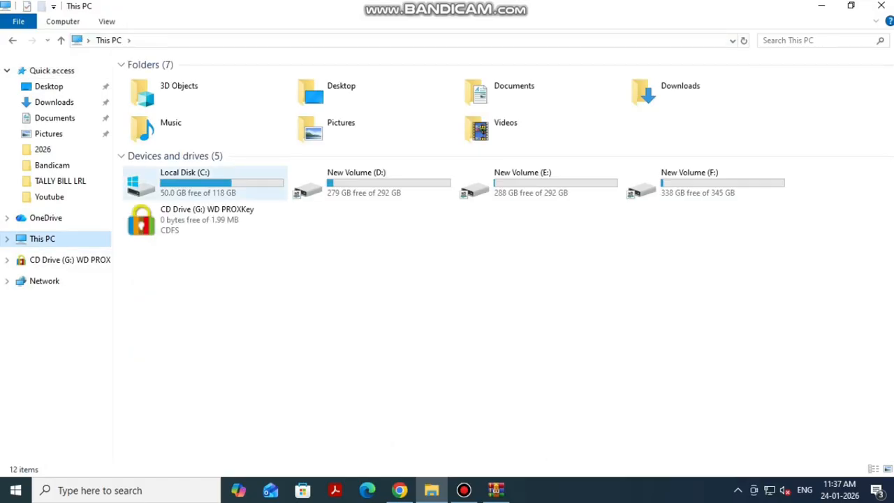
pyautogui.click(206, 220)
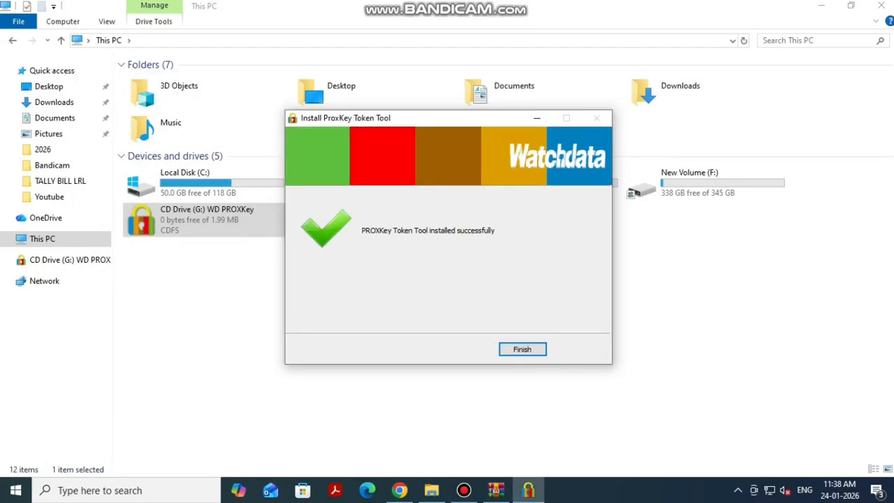
pyautogui.press('Return')
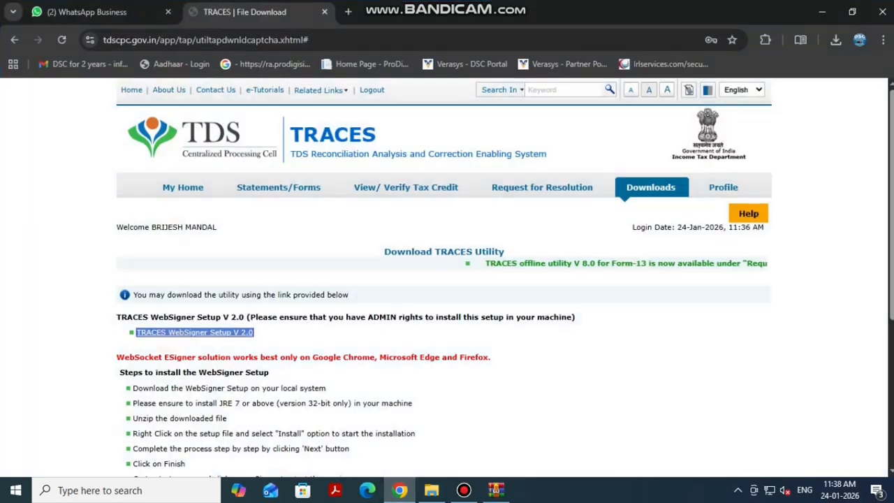
# - Search for "java 32 bit download" in a new browser tab and open Filepuma's page of Java Runtime Environment (32bit) versions
pyautogui.hotkey('ctrl', 't')
pyautogui.write('download')
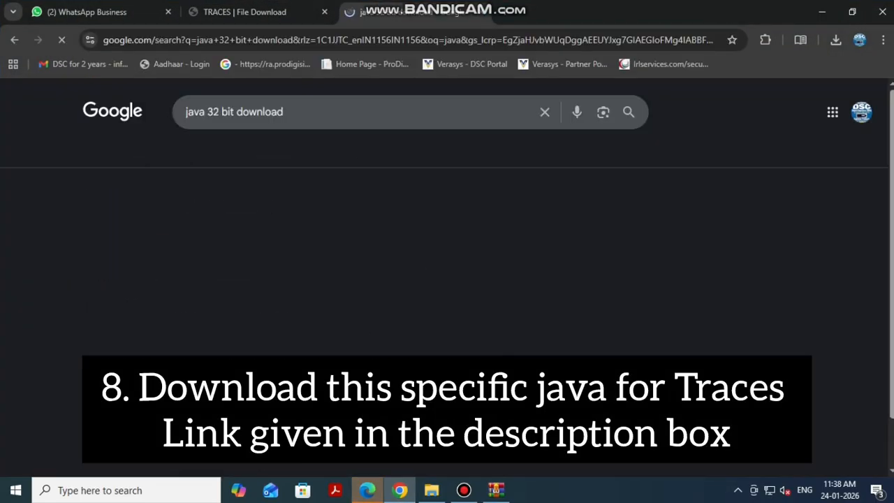
pyautogui.scroll(-2, 175, 280)
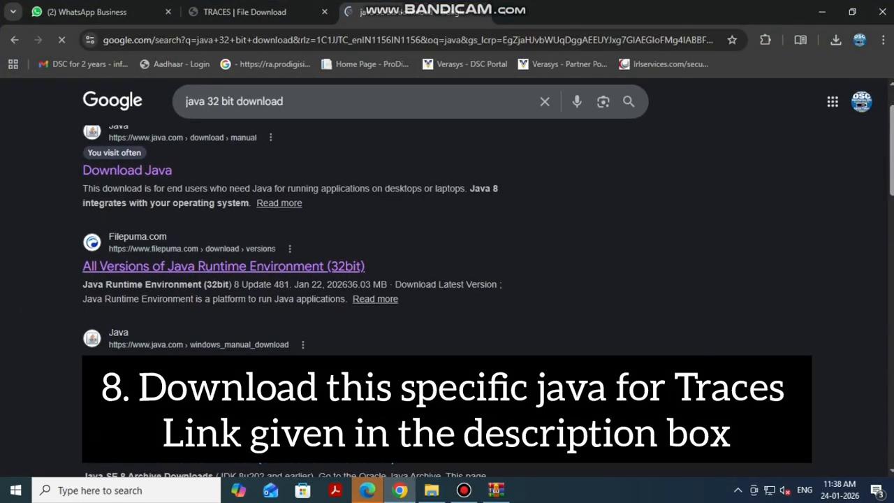
pyautogui.click(174, 261)
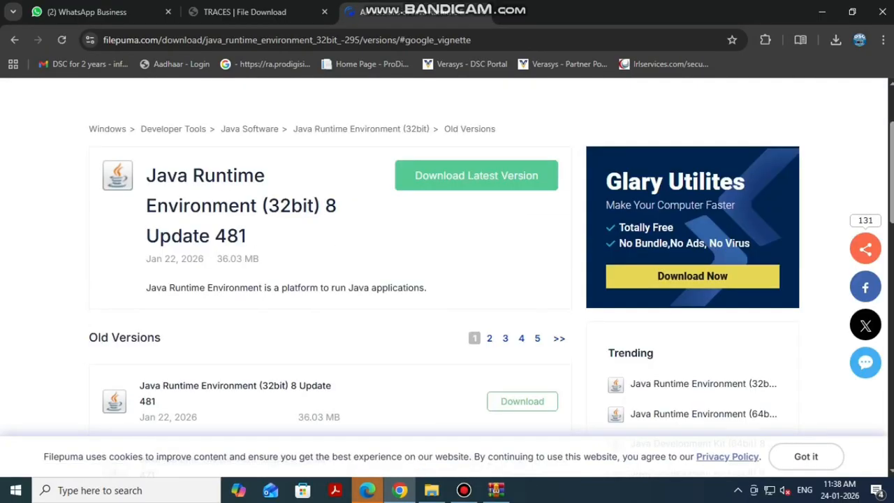
# - Download Java Runtime Environment (32bit) 8 Update 481 from Filepuma and install it
pyautogui.scroll(-3, 281, 356)
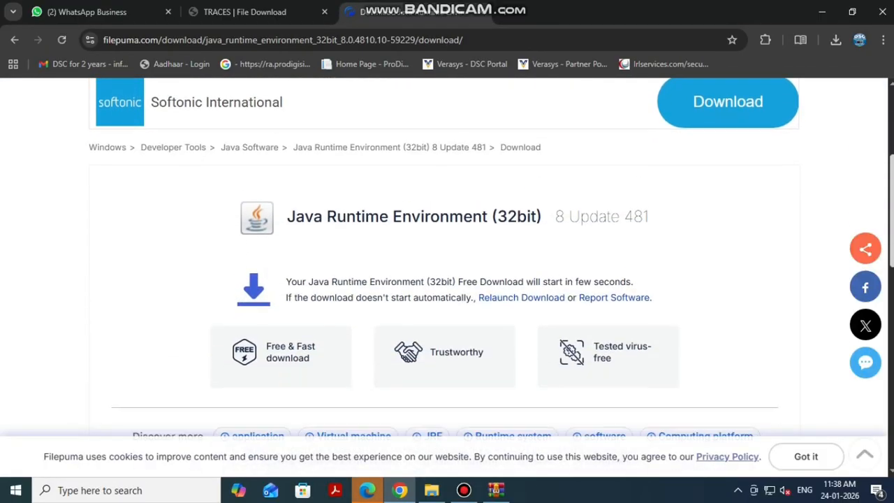
pyautogui.press('Return')
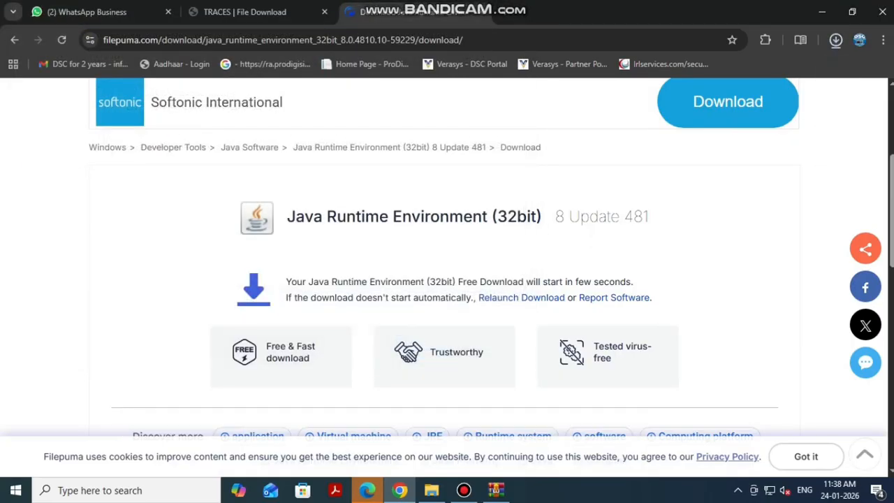
pyautogui.press('Return')
pyautogui.press('Return')
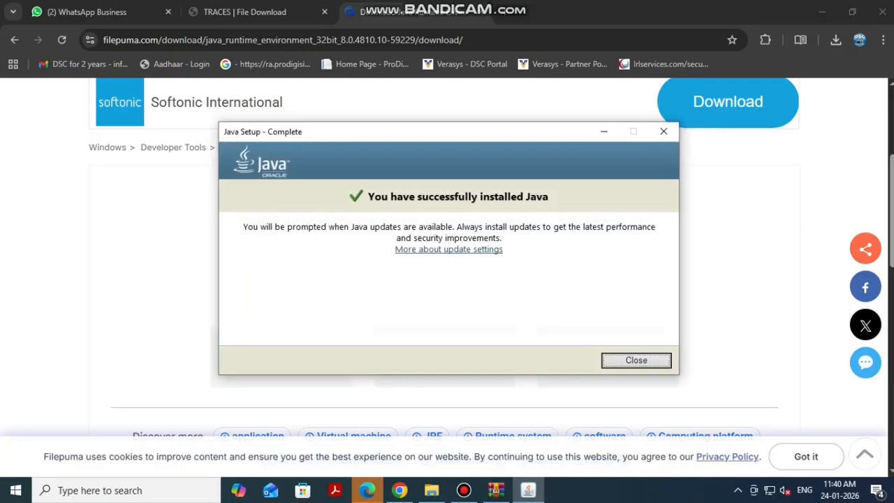
# - Close the finished Java setup, start the emSigner service from the desktop and dismiss its notice
pyautogui.press('Return')
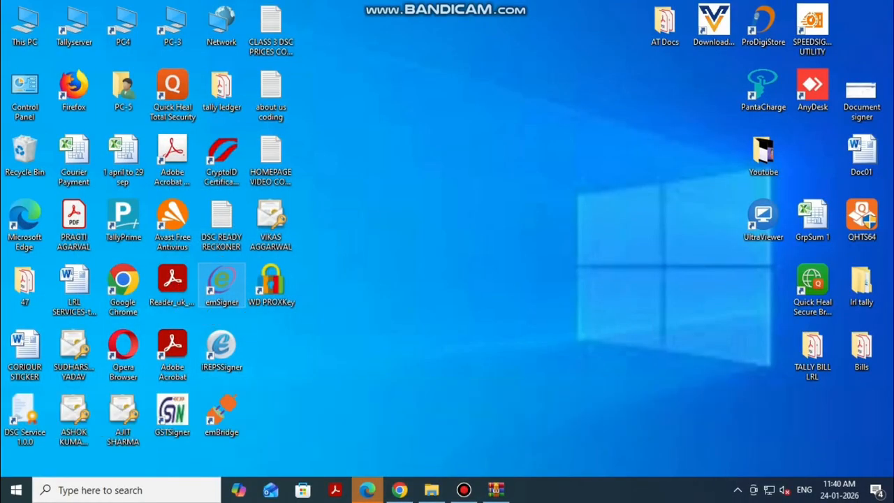
pyautogui.doubleClick(222, 285)
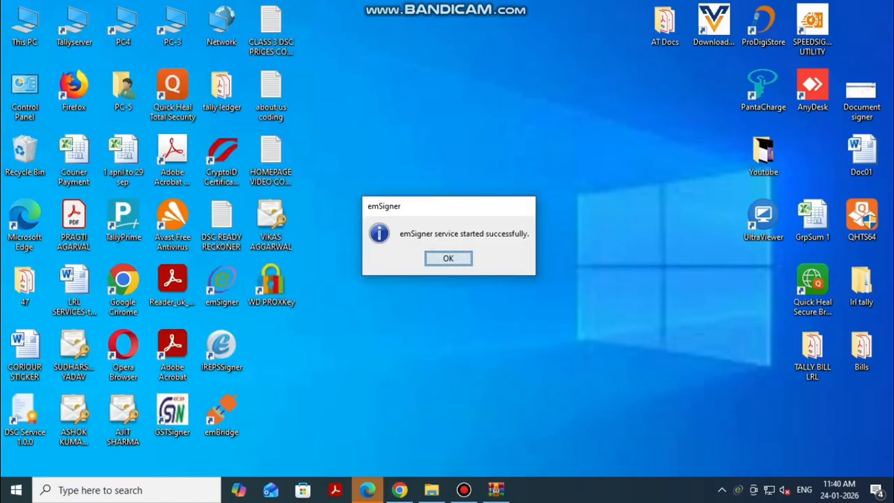
pyautogui.click(448, 259)
# - Switch to the TRACES page in Chrome and open the Signature section of the taxpayer profile
pyautogui.click(400, 491)
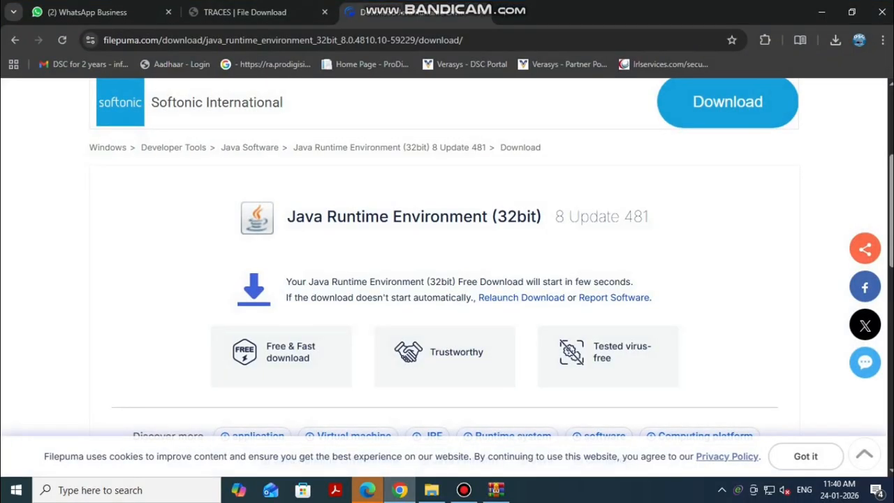
pyautogui.click(244, 12)
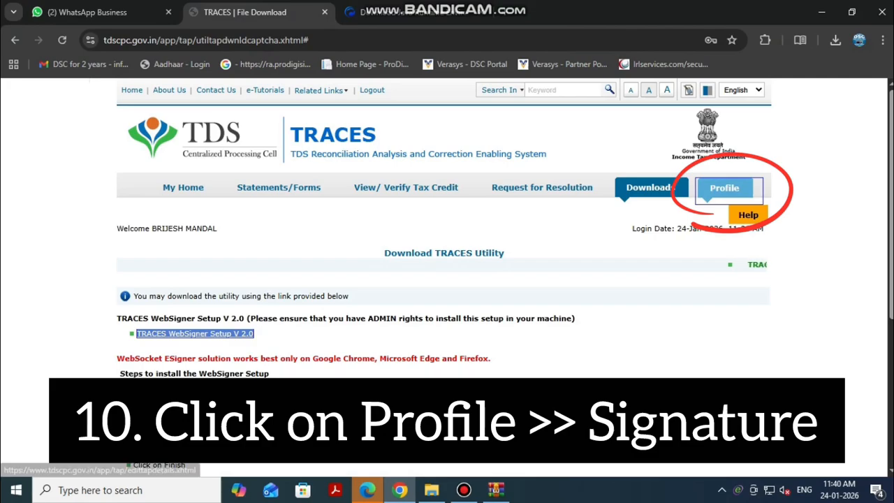
pyautogui.click(724, 187)
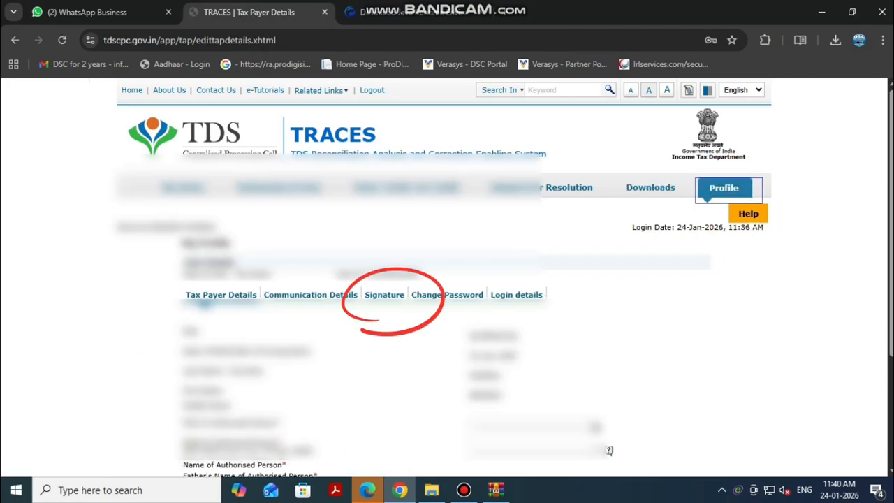
pyautogui.scroll(-1, 502, 277)
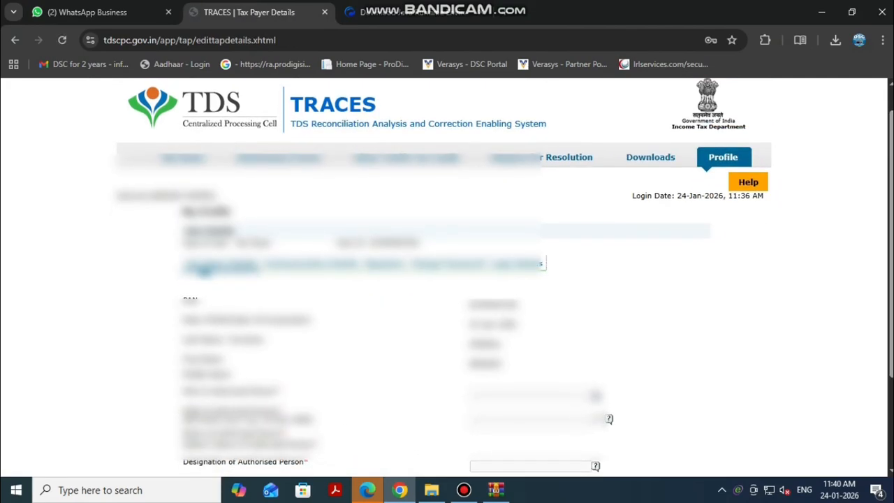
pyautogui.click(389, 265)
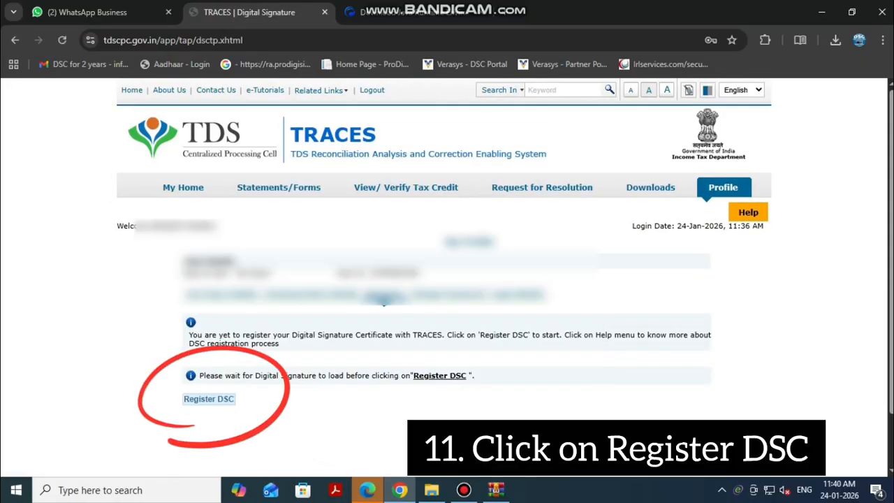
# - Register the DSC with the Verasys Sub CA 2022 certificate in emSigner, enter the token password and accept the certificate details
pyautogui.scroll(-1, 503, 258)
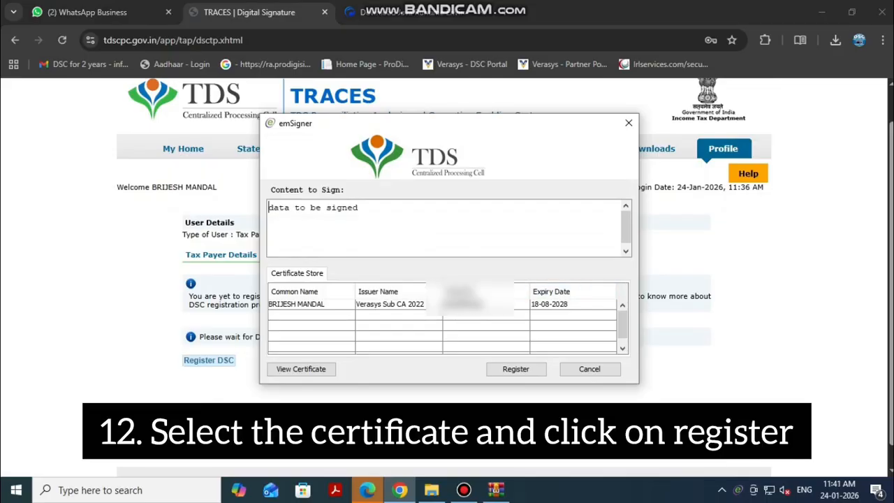
pyautogui.click(442, 304)
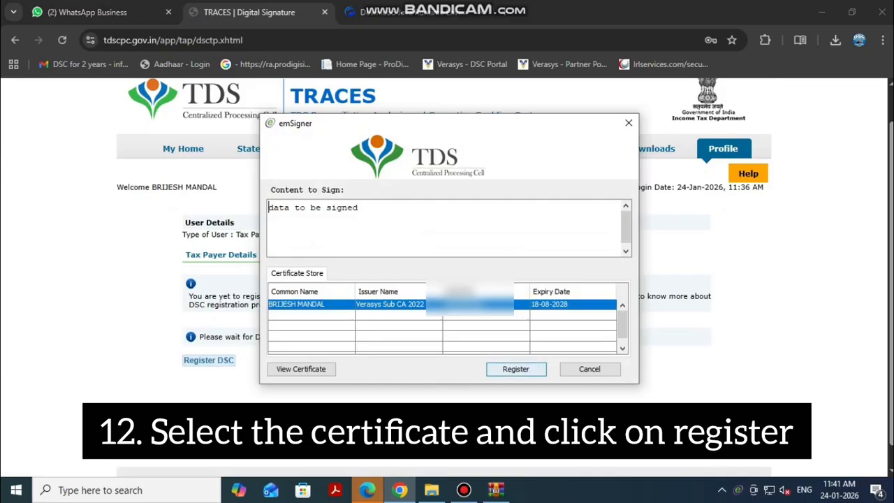
pyautogui.click(516, 369)
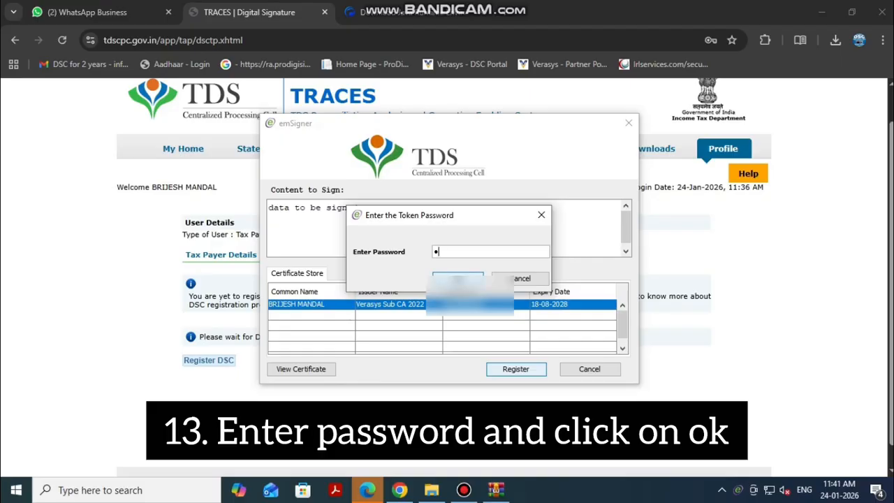
pyautogui.write('••••')
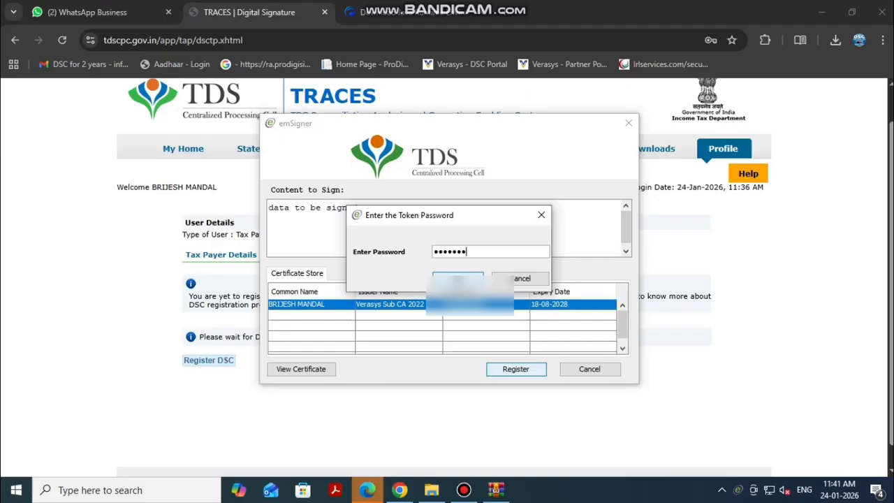
pyautogui.press('Return')
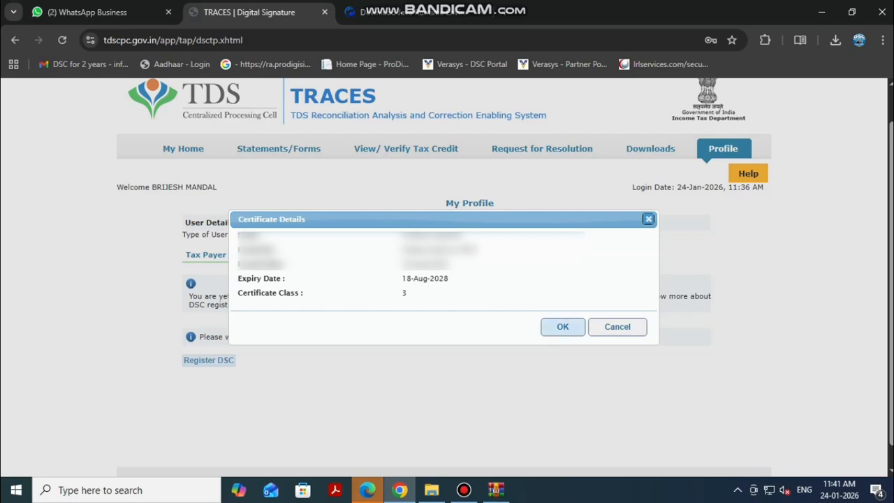
pyautogui.press('Return')
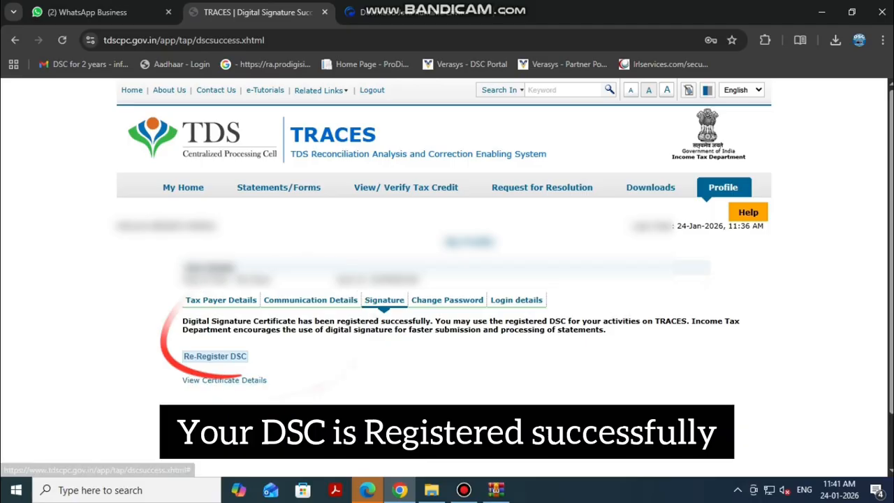
pyautogui.scroll(-1, 447, 277)
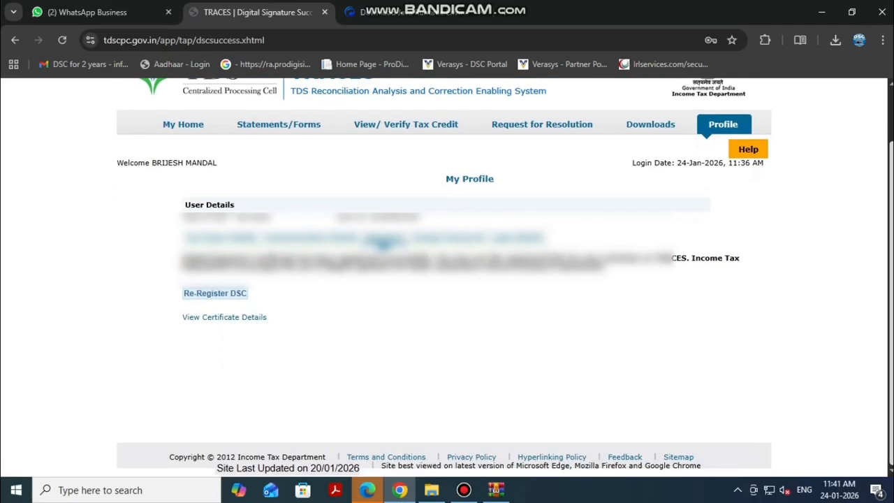
pyautogui.scroll(1, 447, 276)
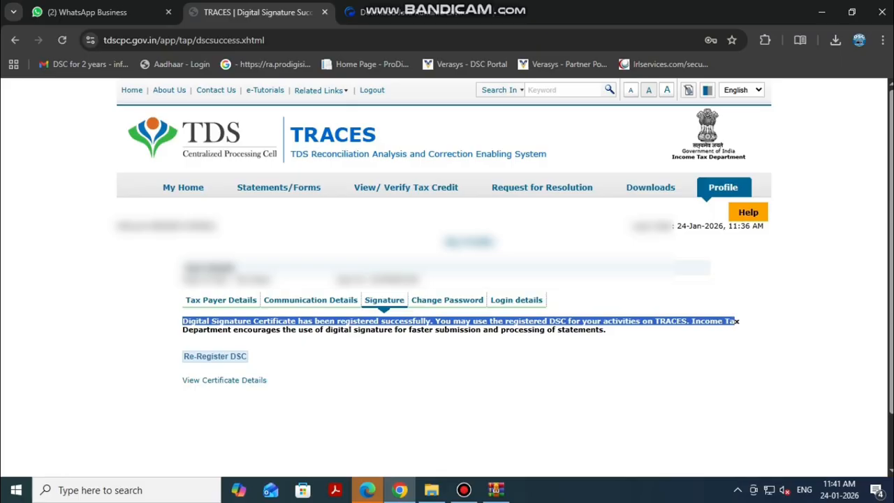
pyautogui.moveTo(739, 321); pyautogui.dragTo(606, 330)
pyautogui.click(609, 335)
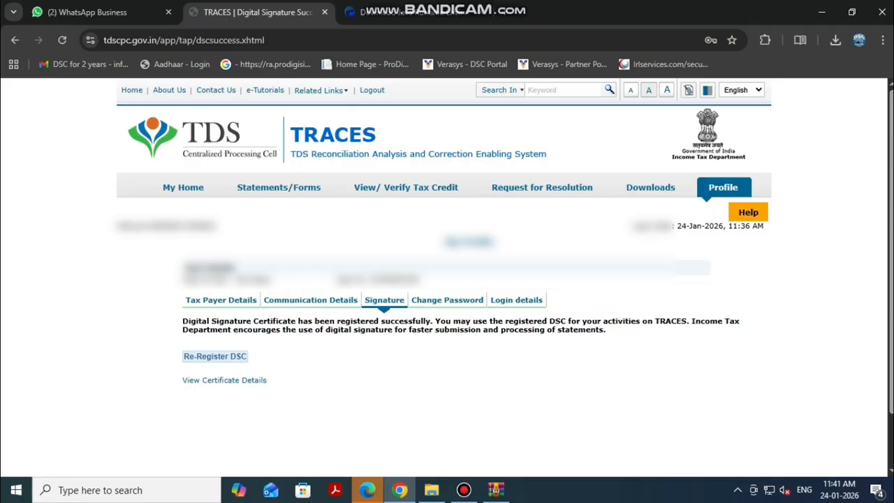